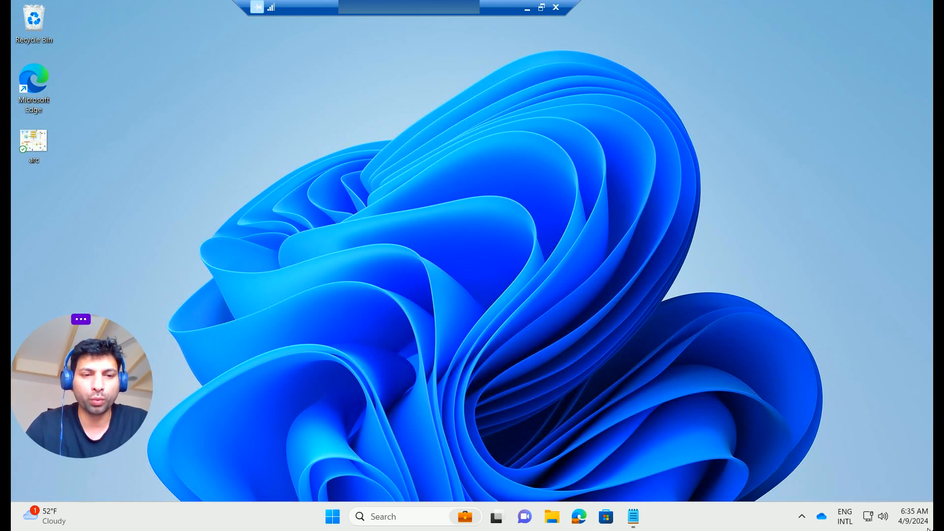
In a blank Word document, generate a Copilot draft of a job post for a Microsoft technical consultant with 10 years' experience in Azure and M365
{"action": "key", "text": "super"}
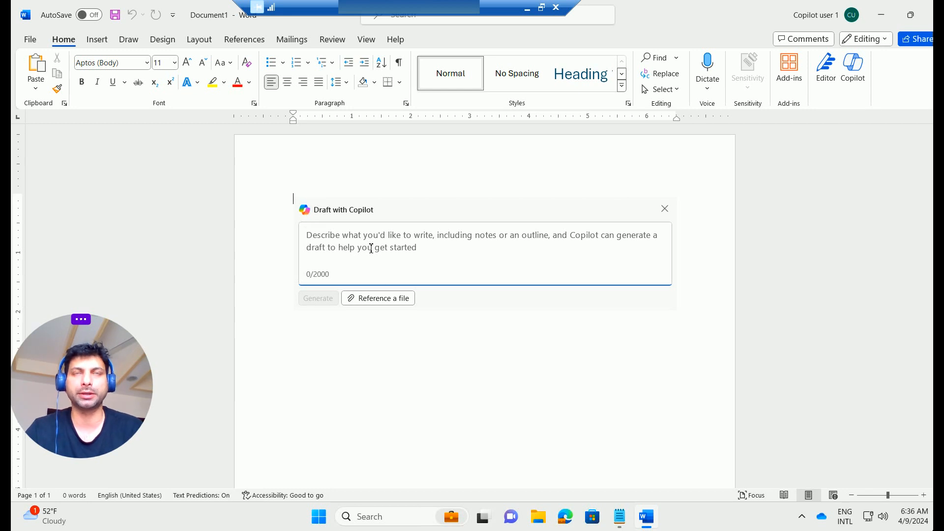
{"action": "type", "text": "Generate a job post for the Microsoft technical consutnat with 10 years experience in azure and m365"}
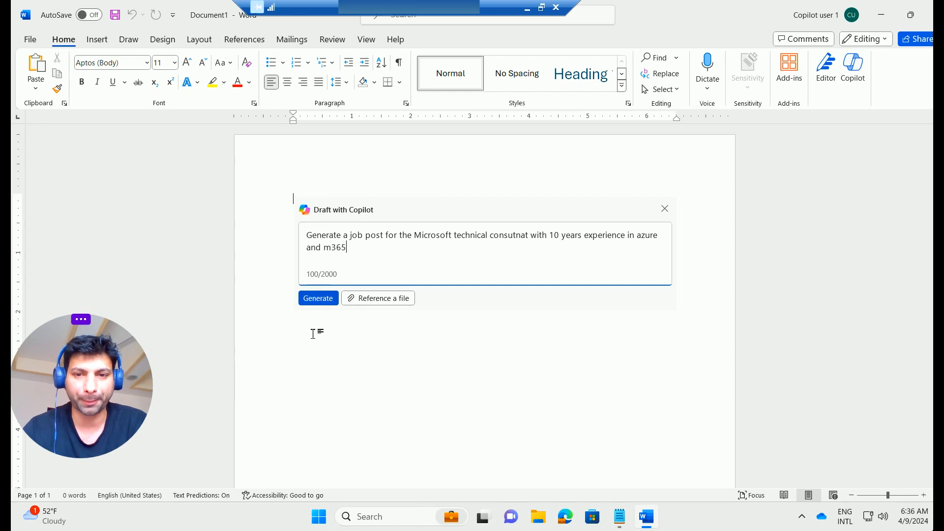
{"action": "left_click", "coordinate": [325, 303]}
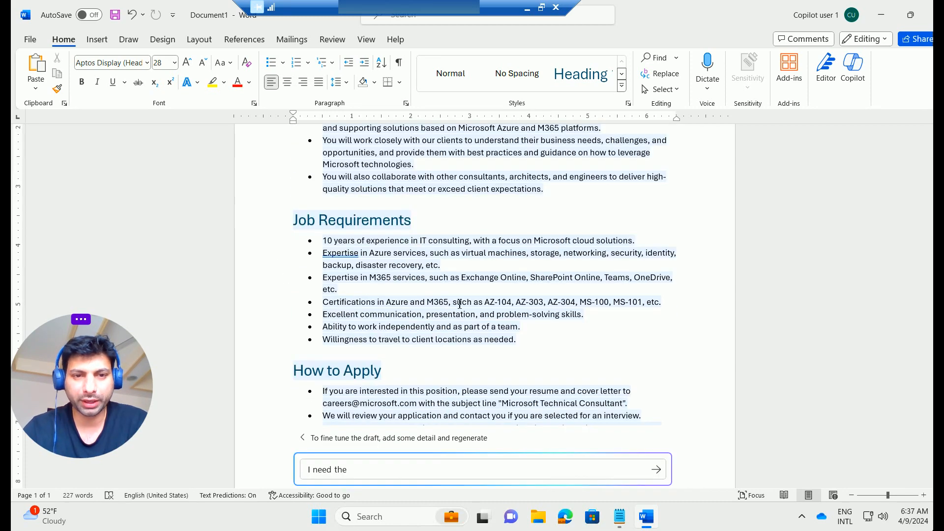
Review the drafted job post and regenerate it with the refinement "I need job description in paragarph"
{"action": "scroll", "coordinate": [535, 327], "scroll_direction": "down", "scroll_amount": 3}
{"action": "scroll", "coordinate": [535, 324], "scroll_direction": "up", "scroll_amount": 6}
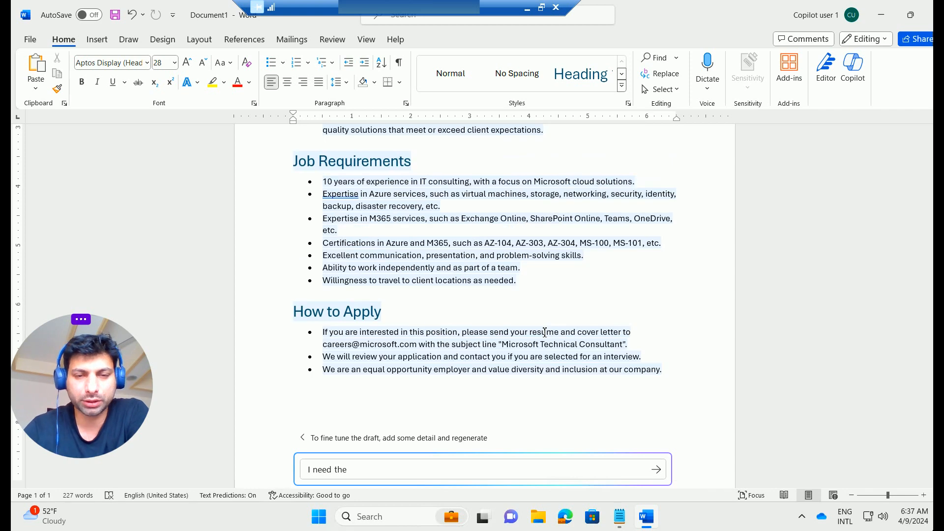
{"action": "left_click_drag", "start_coordinate": [371, 472], "coordinate": [303, 482]}
{"action": "key", "text": "BackSpace"}
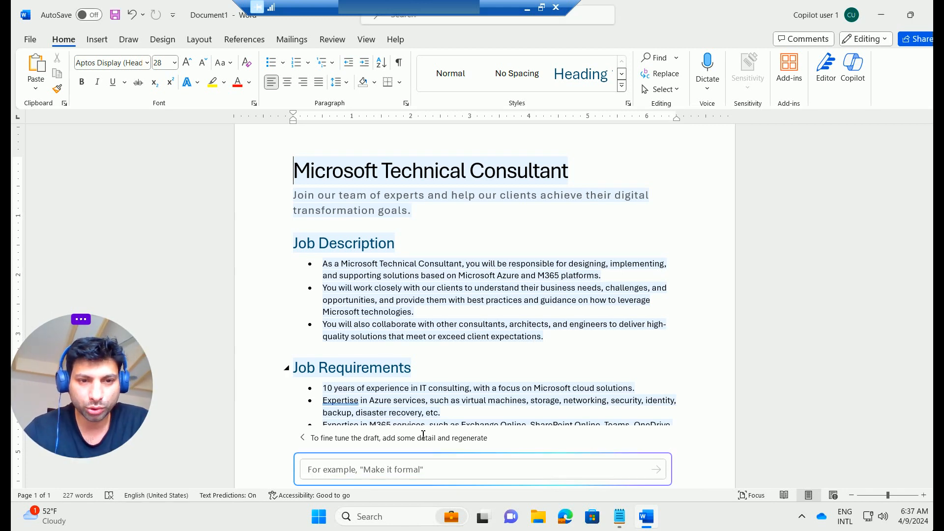
{"action": "left_click", "coordinate": [393, 475]}
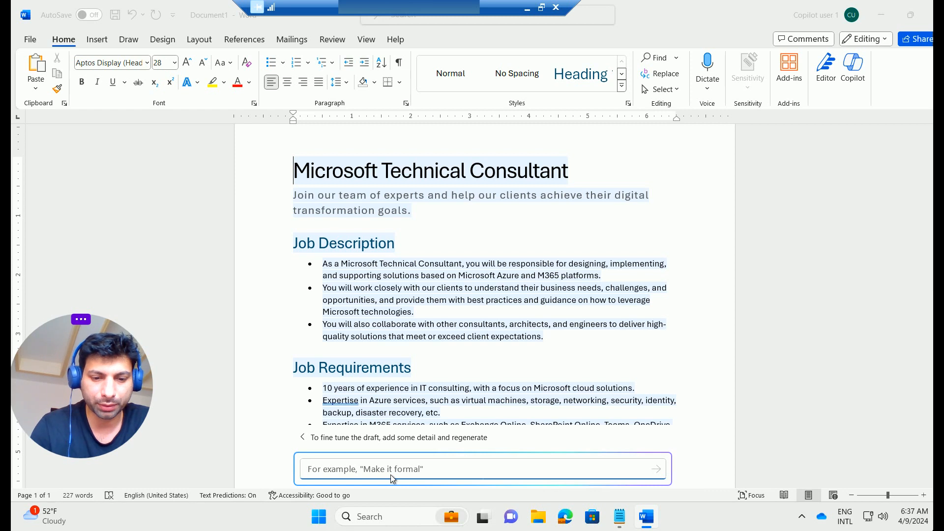
{"action": "type", "text": "I"}
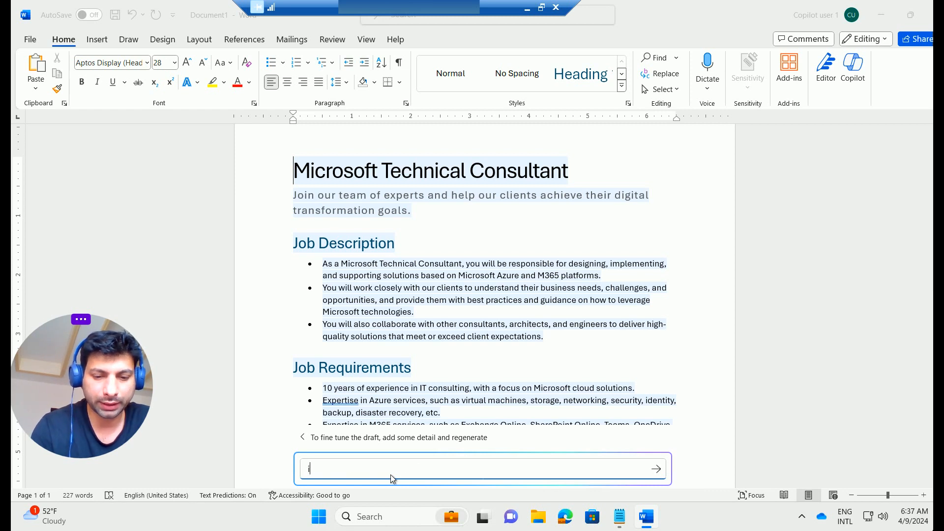
{"action": "type", "text": " need job description"}
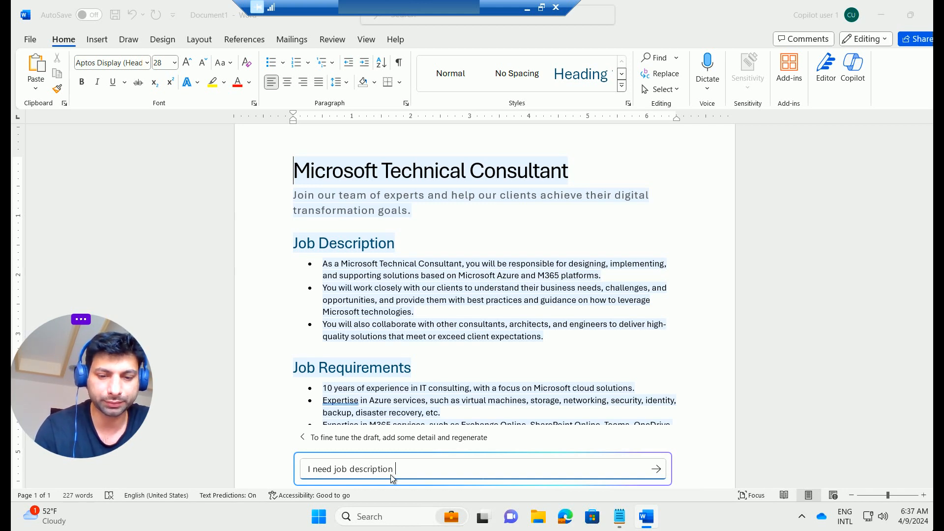
{"action": "type", "text": " in paragarph"}
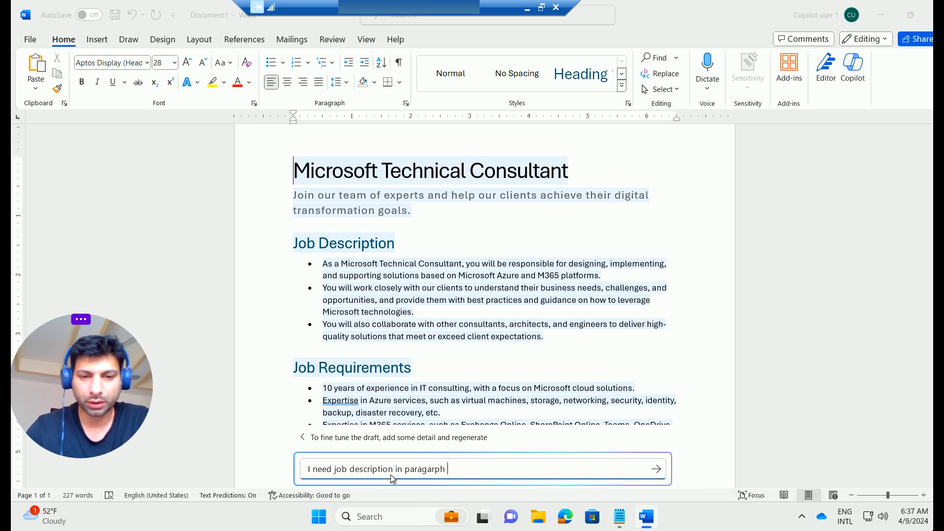
{"action": "left_click", "coordinate": [655, 469]}
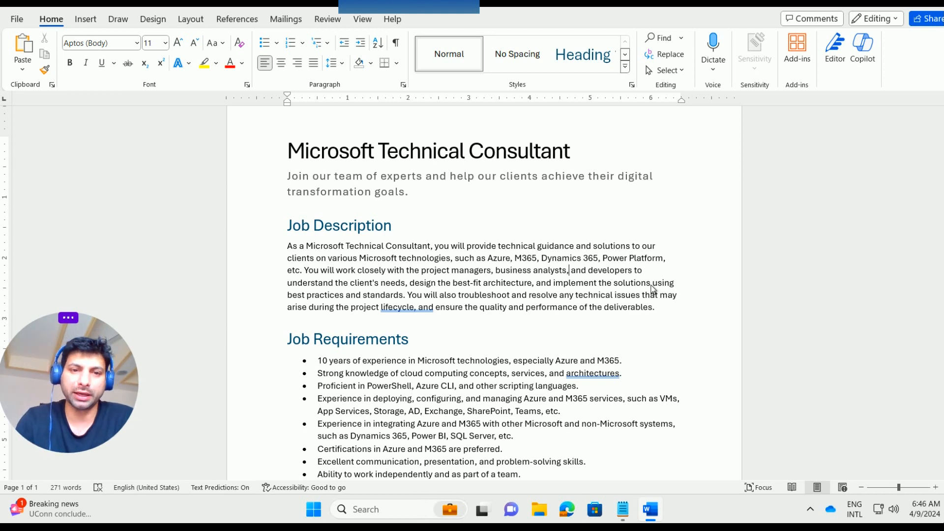
Generate Copilot rewrites of the Job Description paragraph and go through all the suggested versions
{"action": "key", "text": "End"}
{"action": "left_click_drag", "start_coordinate": [289, 245], "coordinate": [676, 313]}
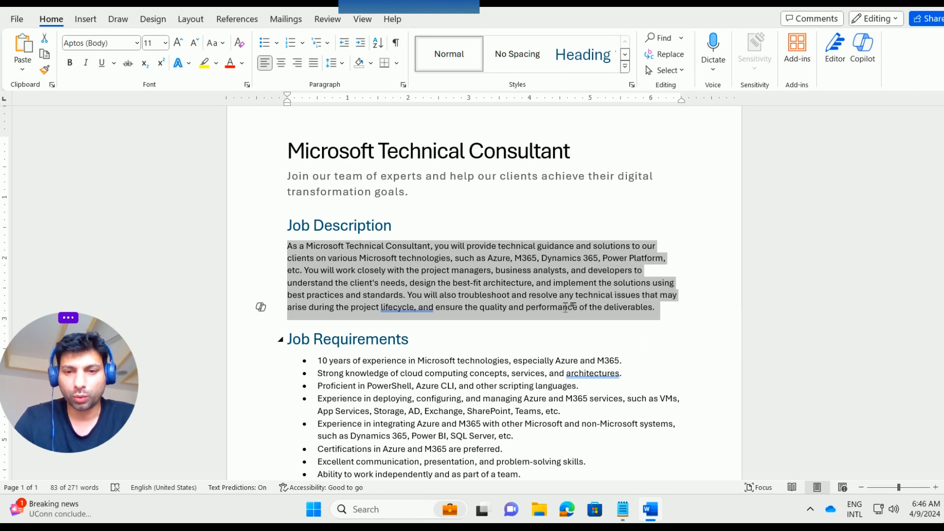
{"action": "left_click", "coordinate": [610, 339]}
{"action": "left_click_drag", "start_coordinate": [300, 249], "coordinate": [642, 306]}
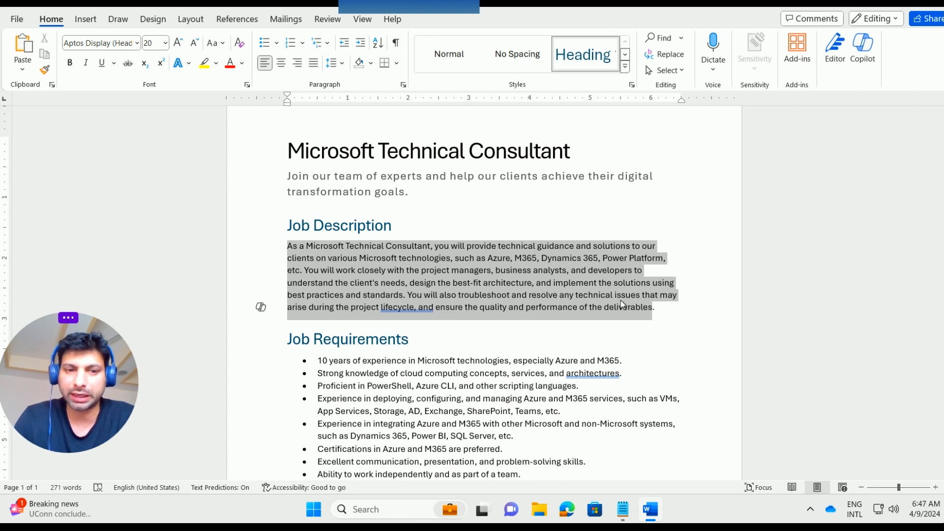
{"action": "left_click", "coordinate": [262, 309]}
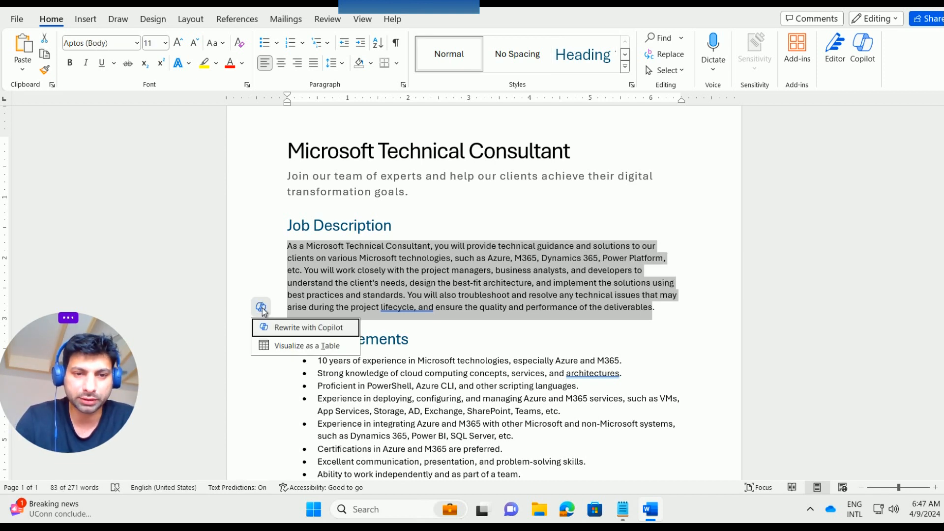
{"action": "left_click", "coordinate": [306, 329]}
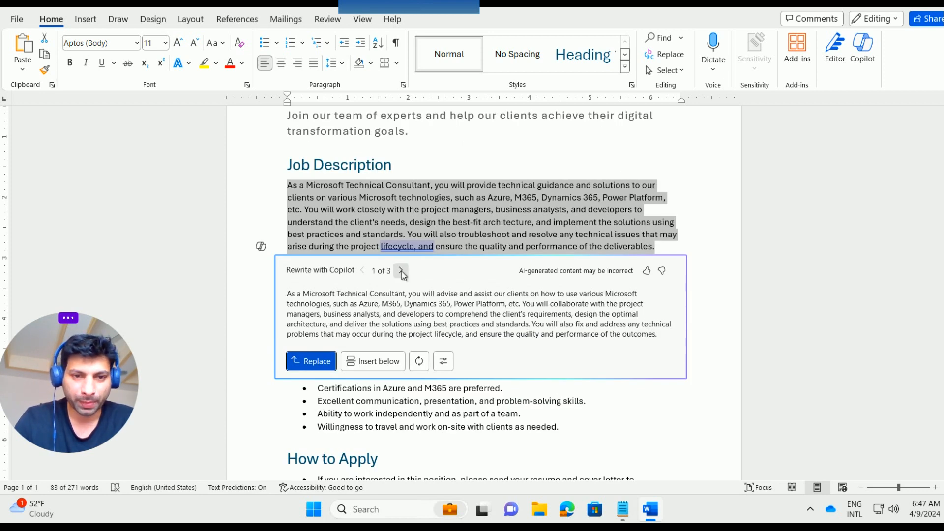
{"action": "left_click", "coordinate": [401, 270]}
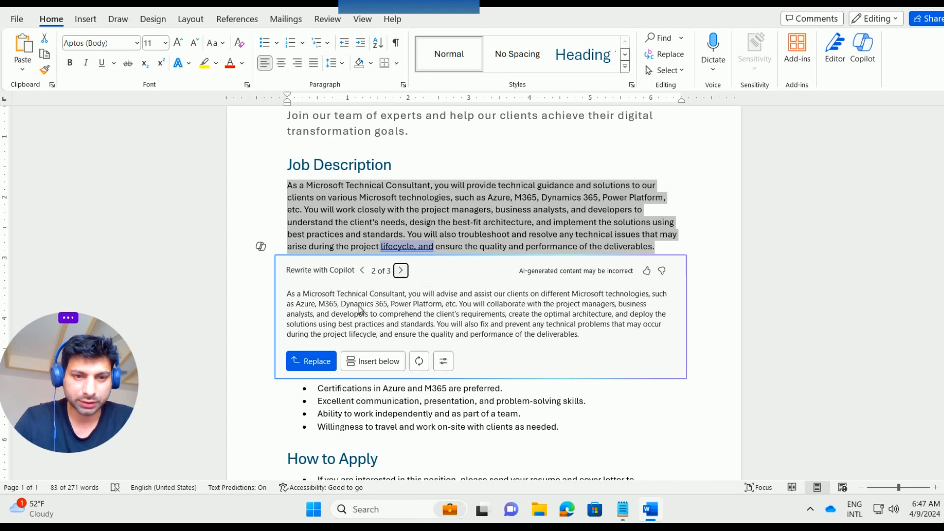
{"action": "left_click", "coordinate": [401, 273]}
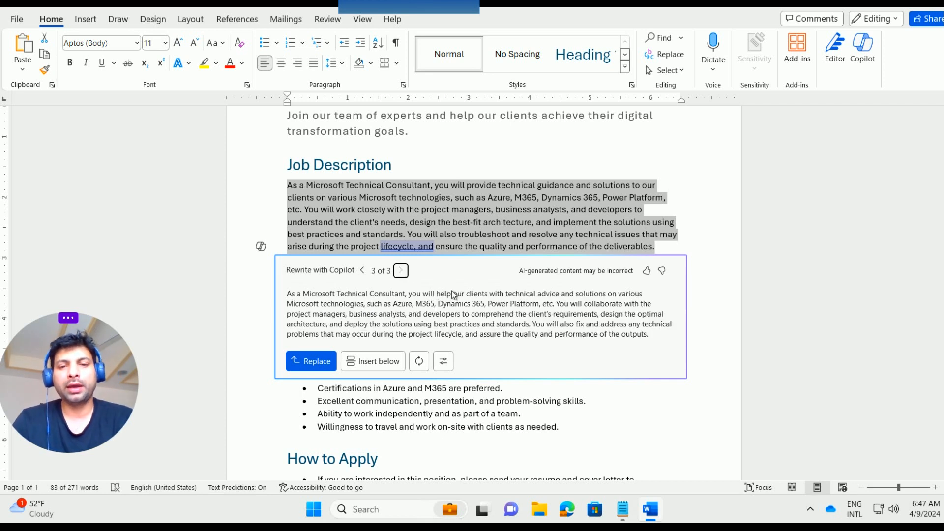
Regenerate the Job Description rewrite in a Casual tone, compare the suggested versions and bring up the tone options again
{"action": "left_click", "coordinate": [443, 364]}
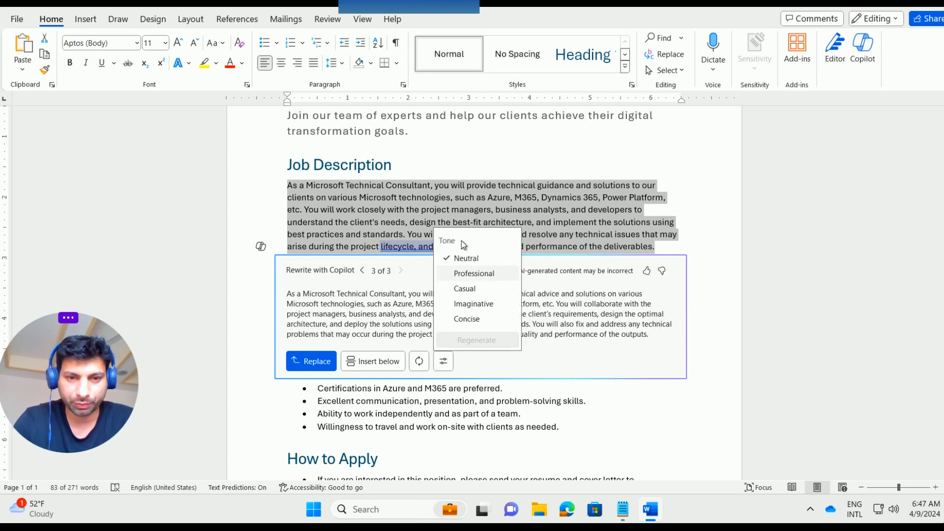
{"action": "left_click", "coordinate": [482, 289]}
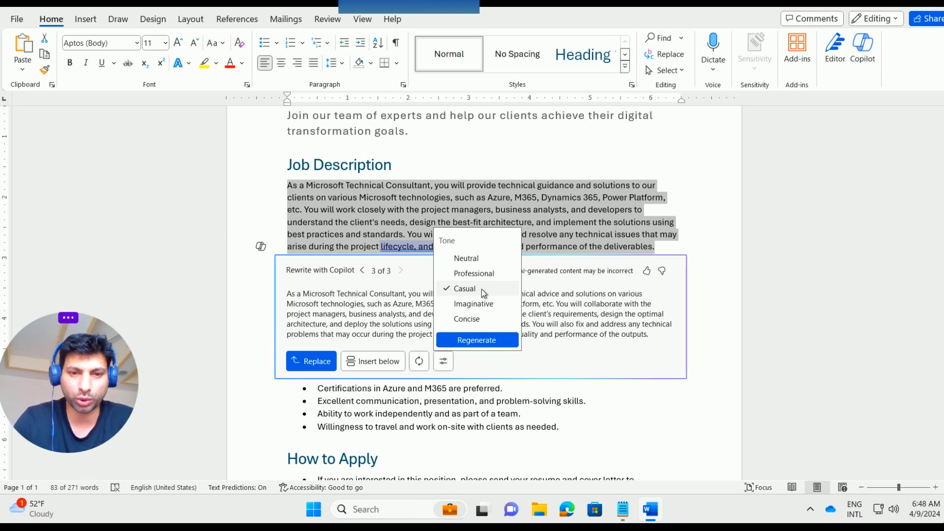
{"action": "left_click", "coordinate": [489, 345]}
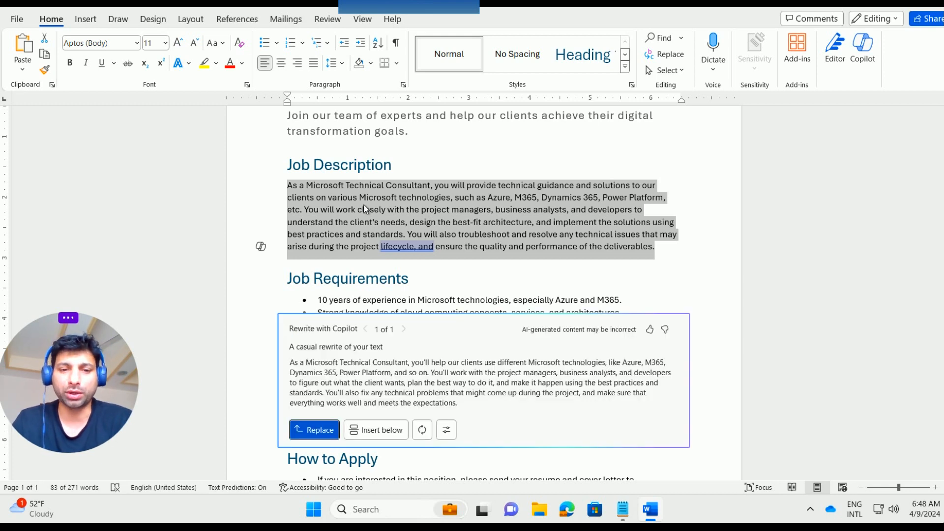
{"action": "left_click_drag", "start_coordinate": [471, 324], "coordinate": [477, 245]}
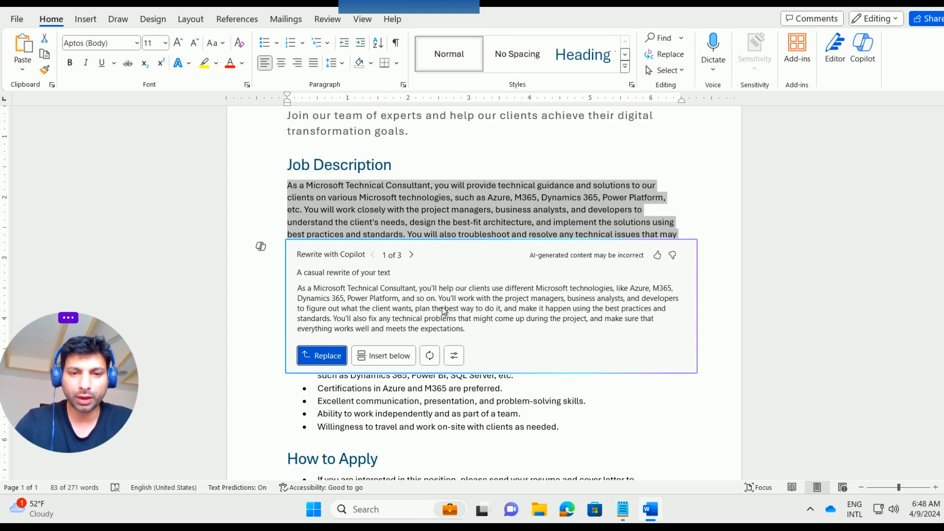
{"action": "left_click", "coordinate": [411, 254]}
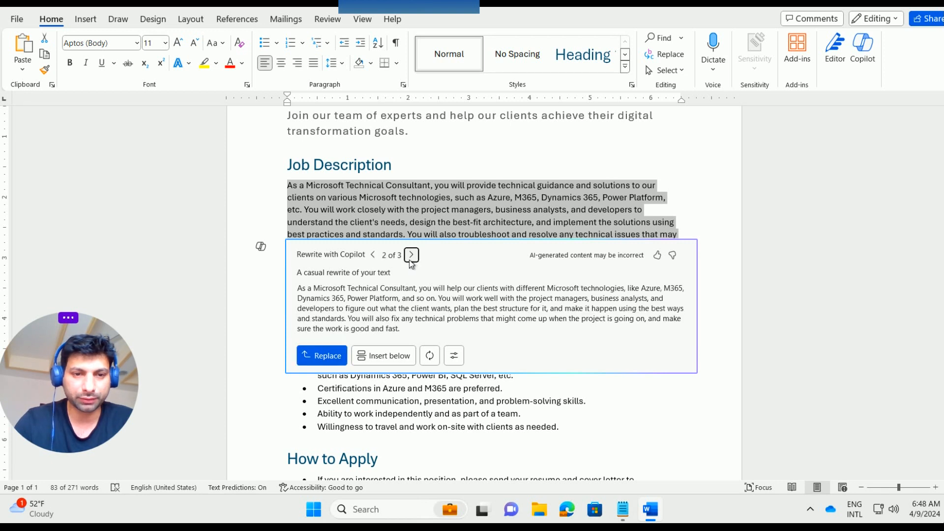
{"action": "left_click", "coordinate": [413, 255]}
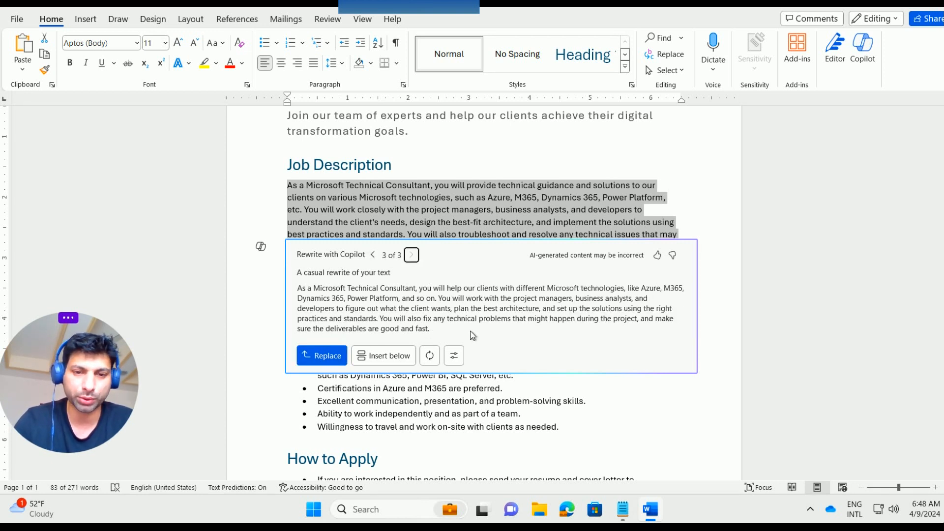
{"action": "left_click", "coordinate": [456, 358]}
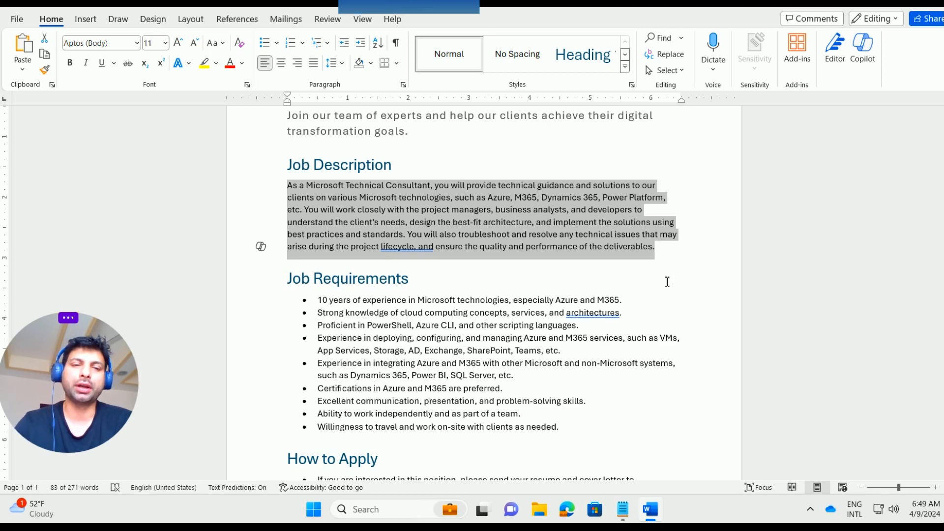
{"action": "left_click", "coordinate": [272, 172]}
{"action": "left_click", "coordinate": [656, 271]}
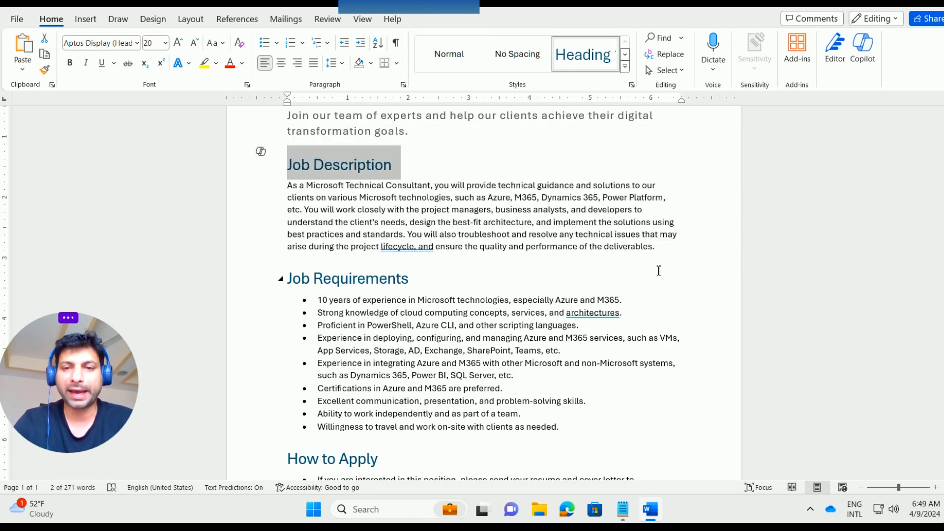
{"action": "left_click_drag", "start_coordinate": [655, 248], "coordinate": [278, 197]}
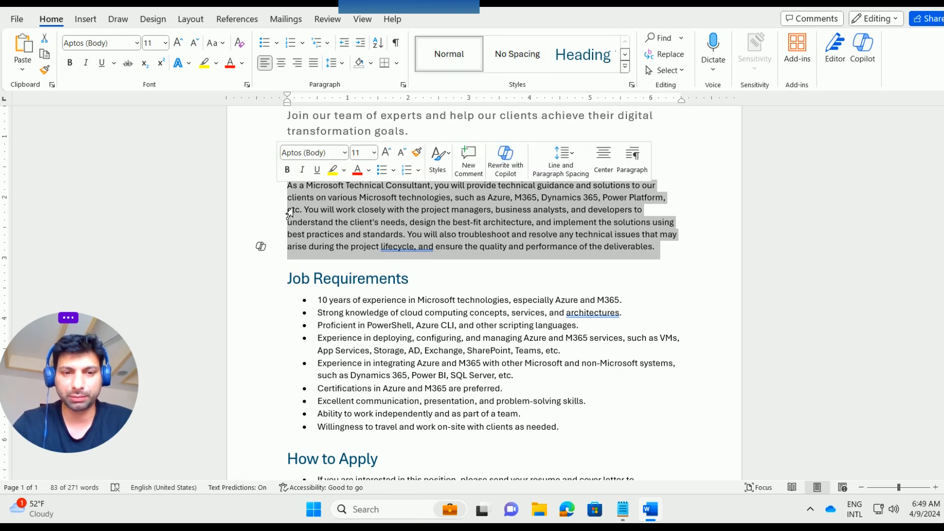
{"action": "left_click", "coordinate": [464, 339]}
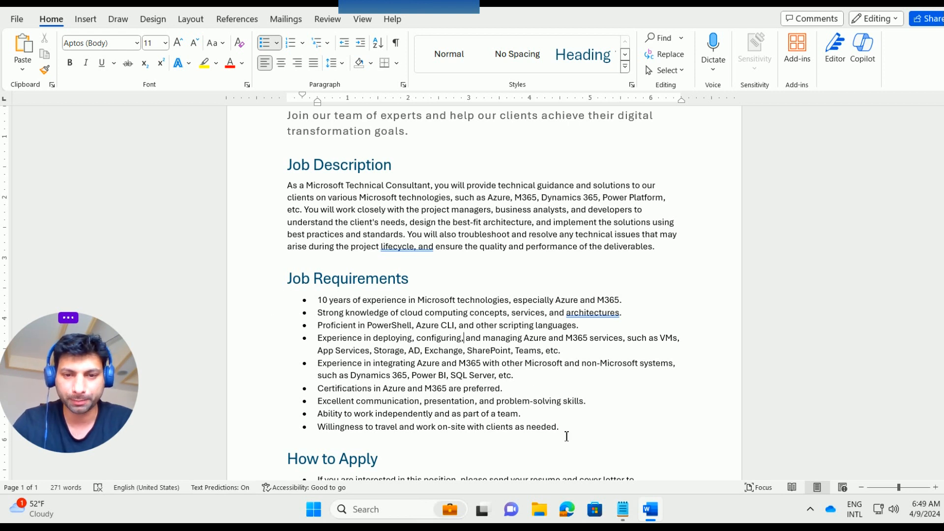
Try to rewrite the whole bulleted list under Job Requirements with Copilot
{"action": "left_click_drag", "start_coordinate": [559, 429], "coordinate": [272, 300]}
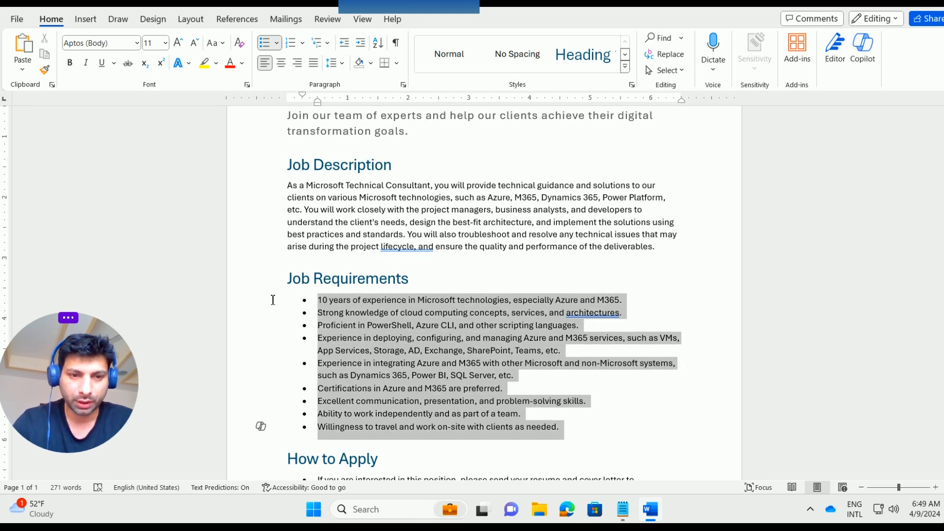
{"action": "left_click", "coordinate": [261, 426]}
{"action": "left_click", "coordinate": [304, 448]}
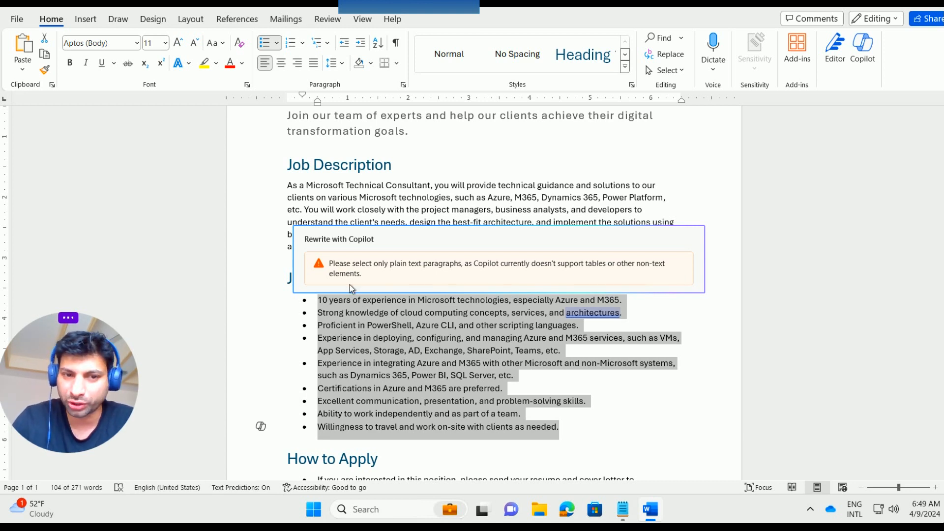
{"action": "left_click", "coordinate": [264, 211]}
{"action": "left_click_drag", "start_coordinate": [661, 250], "coordinate": [305, 179]}
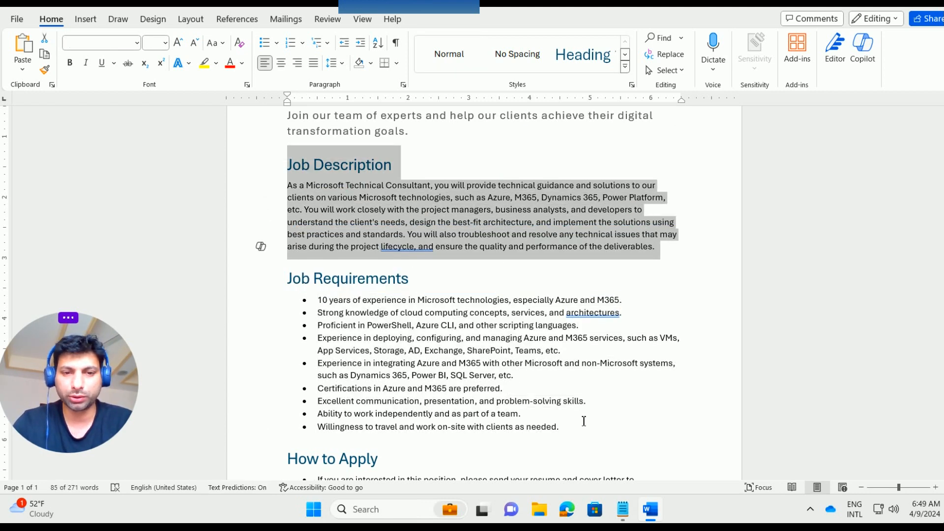
{"action": "left_click", "coordinate": [563, 435]}
{"action": "left_click_drag", "start_coordinate": [564, 435], "coordinate": [295, 302]}
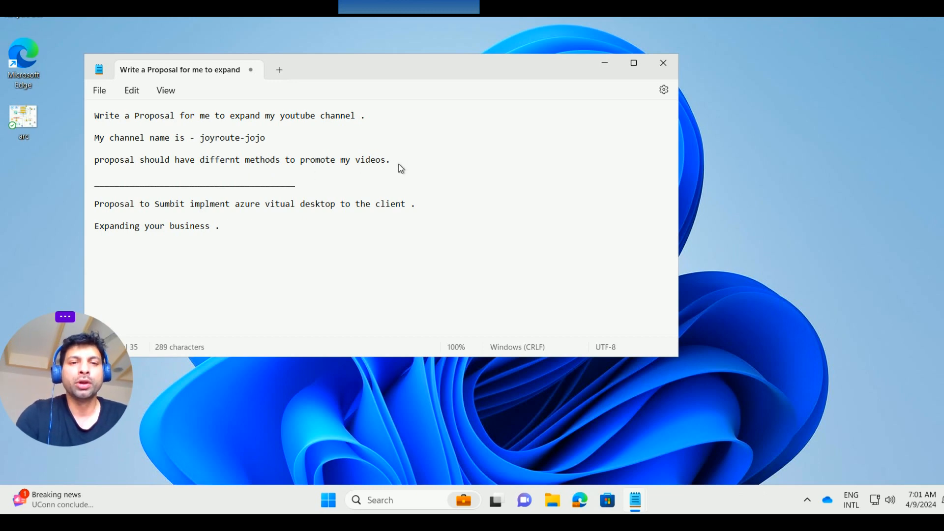
Copy the prompt for a proposal to expand the YouTube channel from Notepad and generate a Copilot draft from it in a blank Word document
{"action": "left_click", "coordinate": [334, 148]}
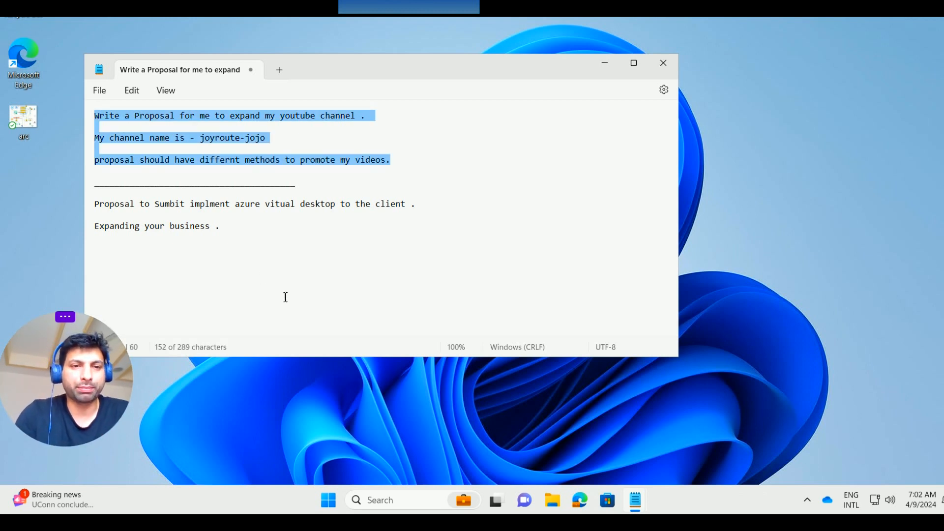
{"action": "left_click", "coordinate": [396, 507]}
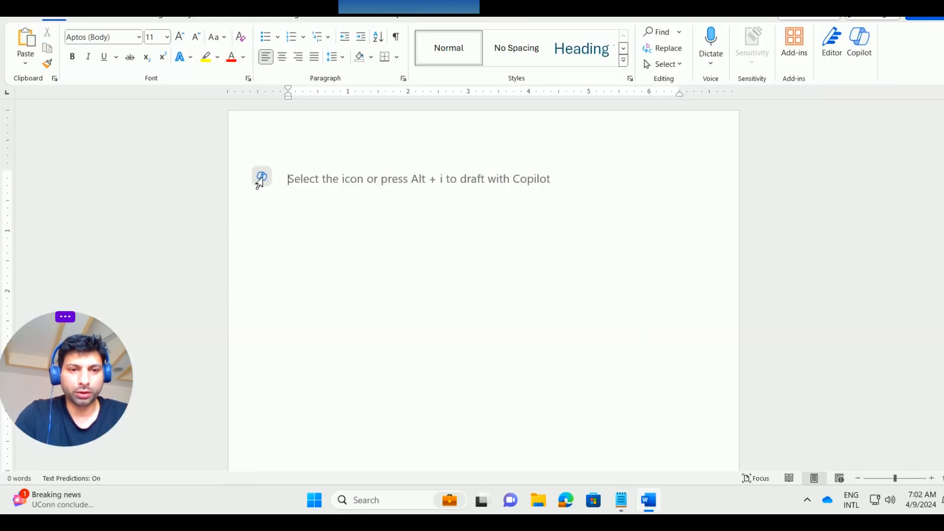
{"action": "left_click", "coordinate": [259, 178]}
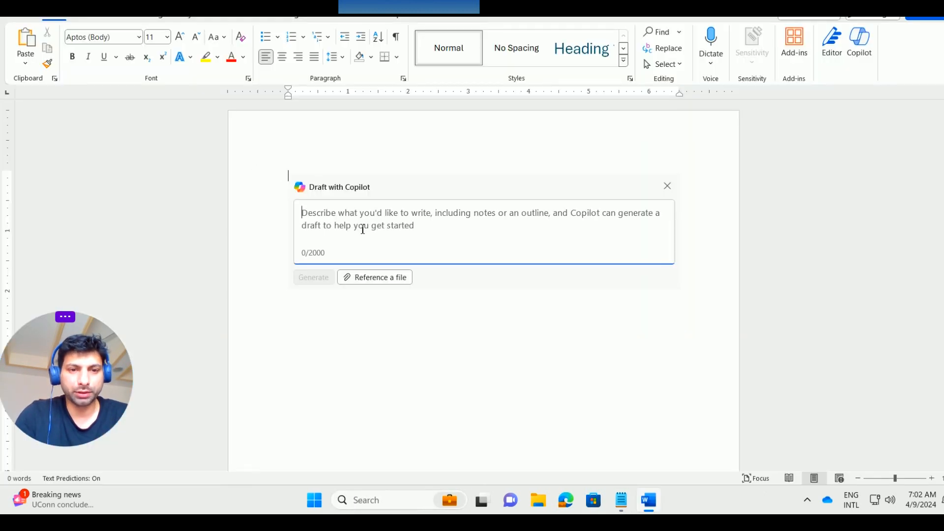
{"action": "type", "text": "Write a Proposal for me to expand my youtube channel .  My channel name is - joyroute-jojo  proposal should have differnt methods to promote my videos."}
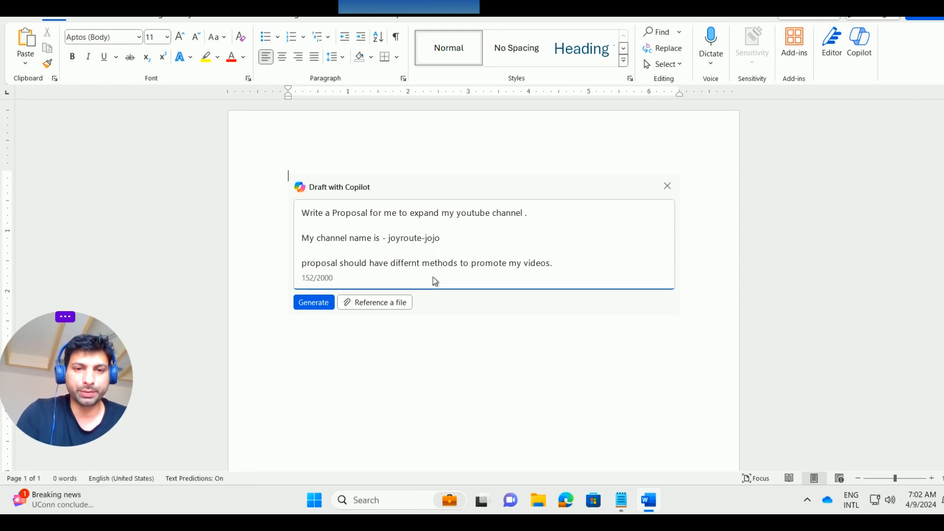
{"action": "left_click", "coordinate": [307, 305]}
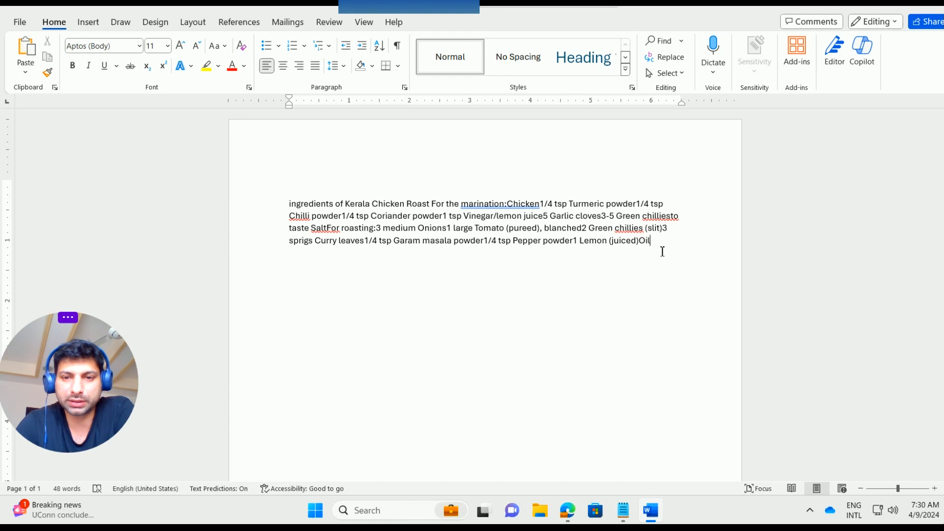
Have Copilot visualize the whole Kerala Chicken Roast ingredients paragraph as a table
{"action": "left_click_drag", "start_coordinate": [662, 248], "coordinate": [282, 210]}
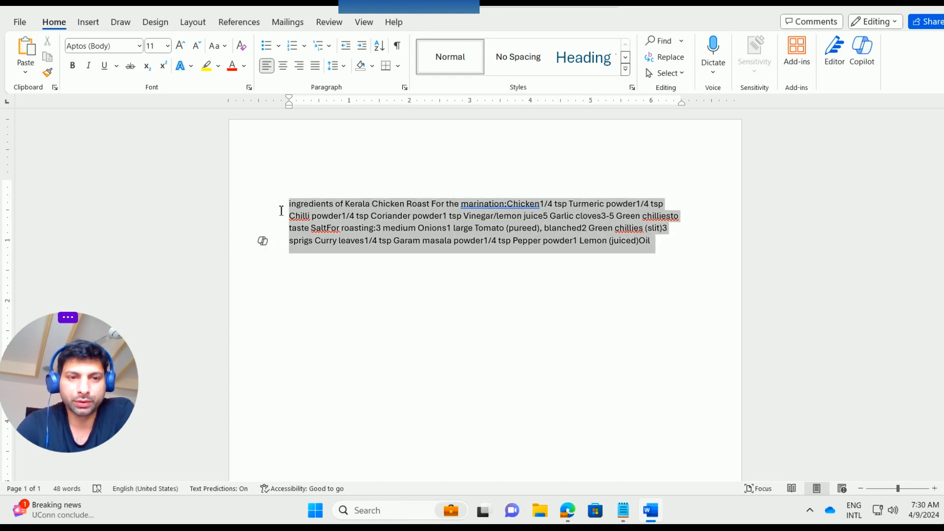
{"action": "left_click", "coordinate": [262, 242]}
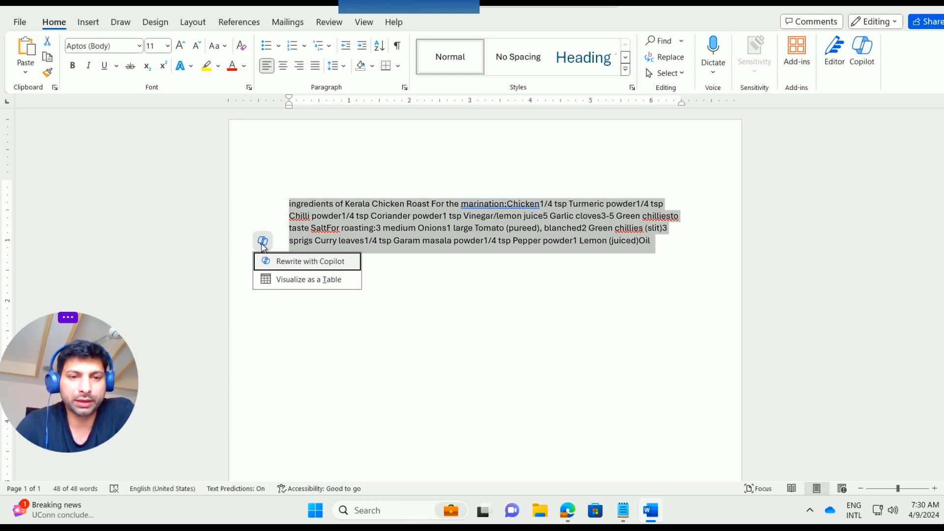
{"action": "left_click", "coordinate": [306, 281]}
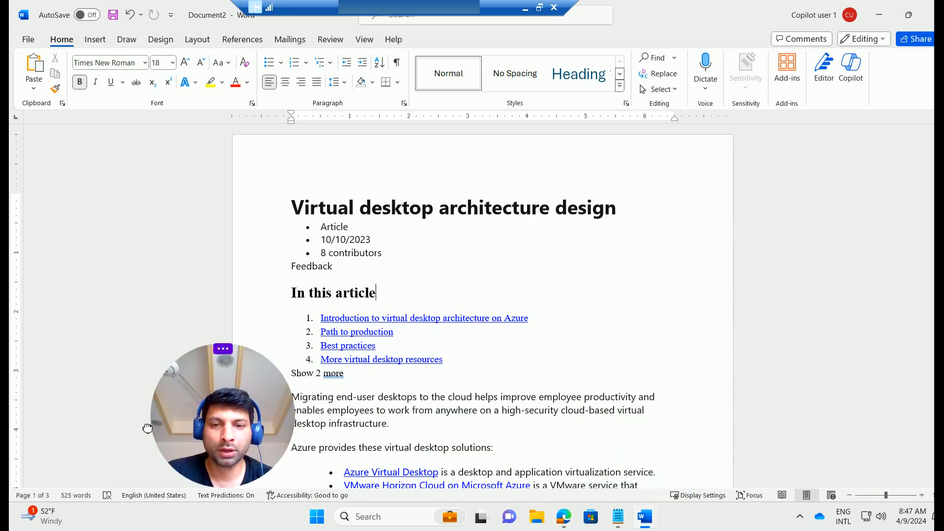
Open Copilot chat for the virtual desktop architecture document and look through its suggested Understand and Ask prompts
{"action": "left_click", "coordinate": [853, 65]}
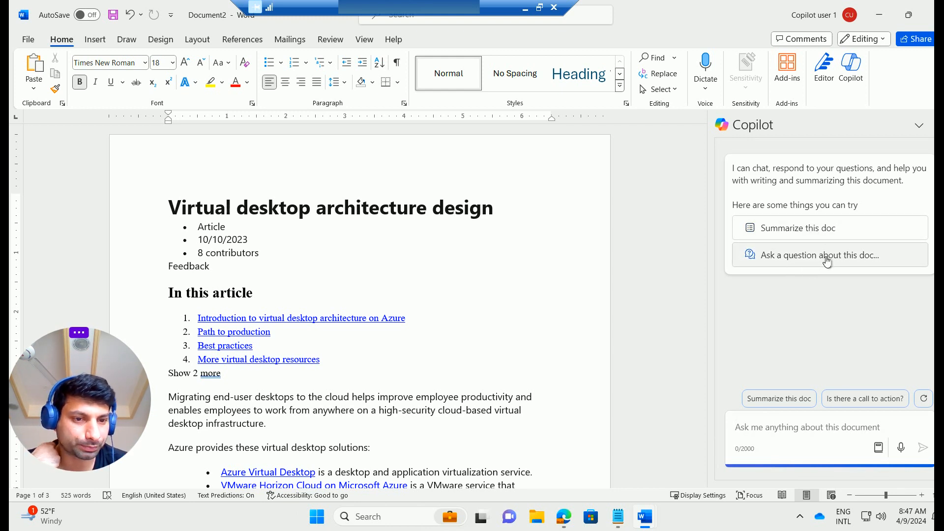
{"action": "left_click", "coordinate": [877, 448]}
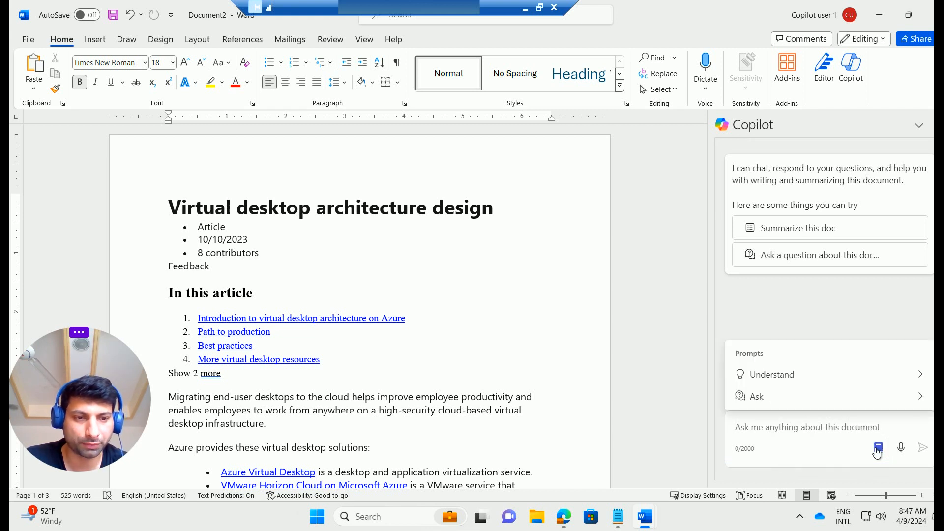
{"action": "left_click", "coordinate": [810, 376]}
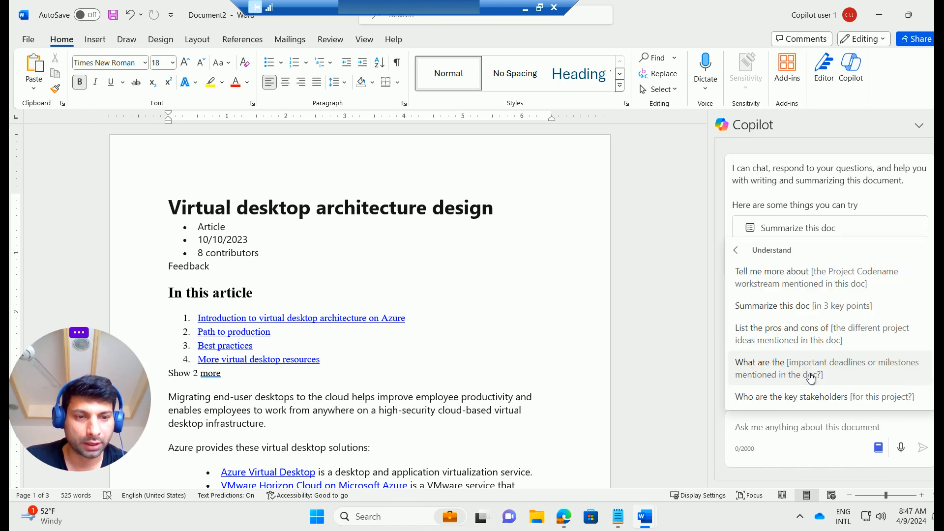
{"action": "left_click", "coordinate": [737, 253]}
{"action": "left_click", "coordinate": [923, 397]}
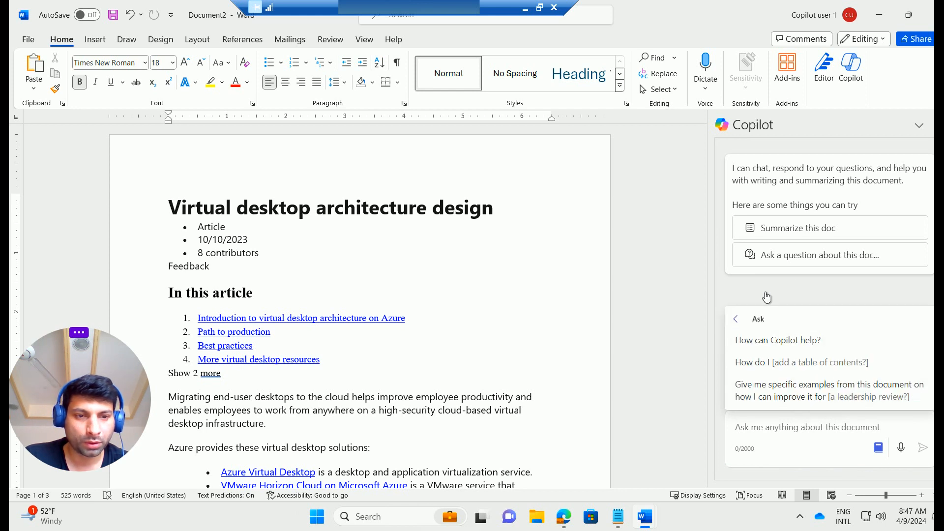
{"action": "left_click", "coordinate": [786, 281]}
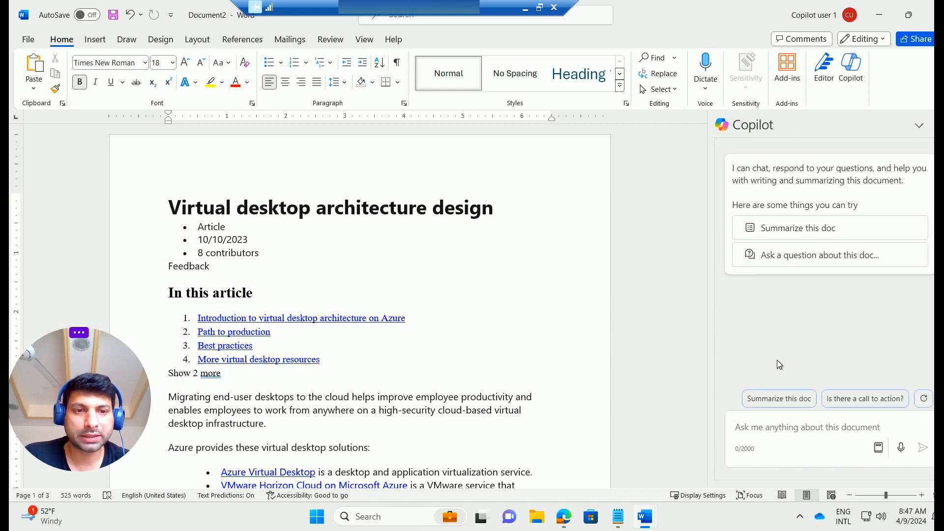
Have Copilot summarize the virtual desktop architecture document and read through the main ideas in its summary
{"action": "left_click", "coordinate": [798, 231]}
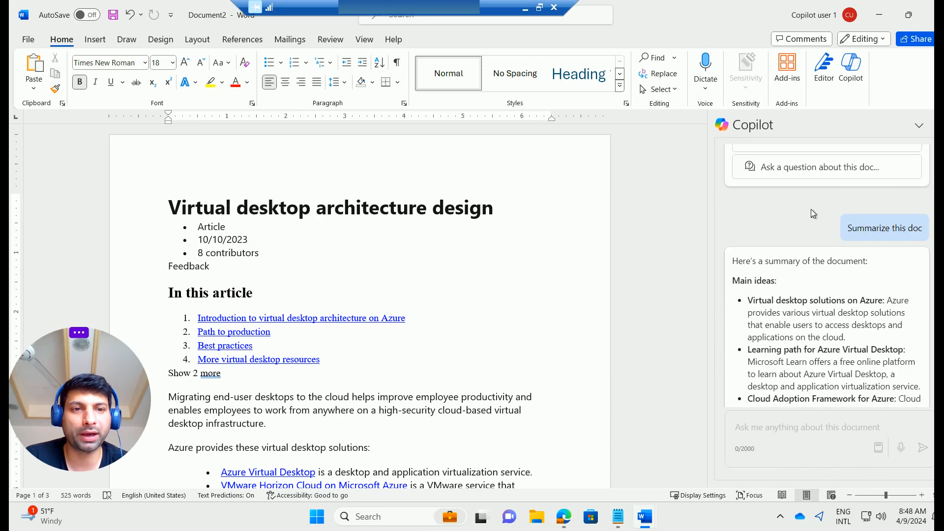
{"action": "scroll", "coordinate": [810, 272], "scroll_direction": "up", "scroll_amount": 1}
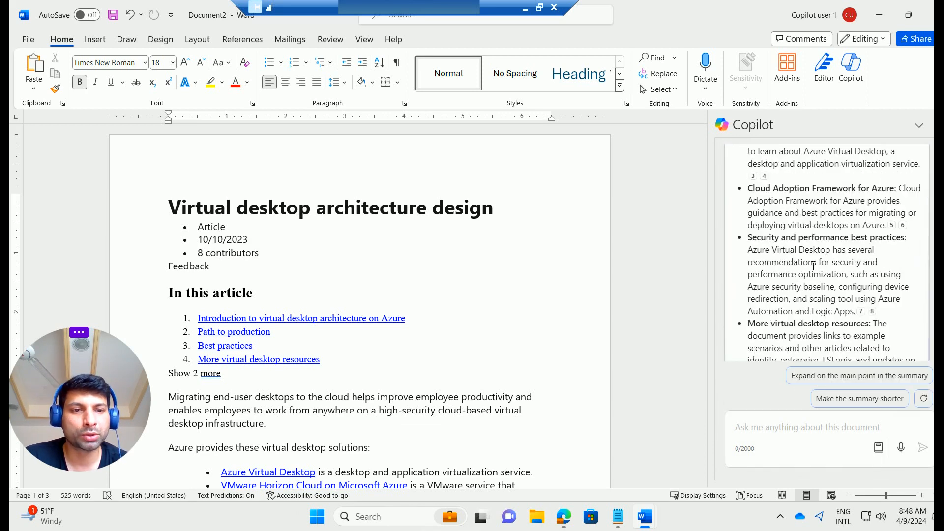
{"action": "scroll", "coordinate": [825, 295], "scroll_direction": "up", "scroll_amount": 3}
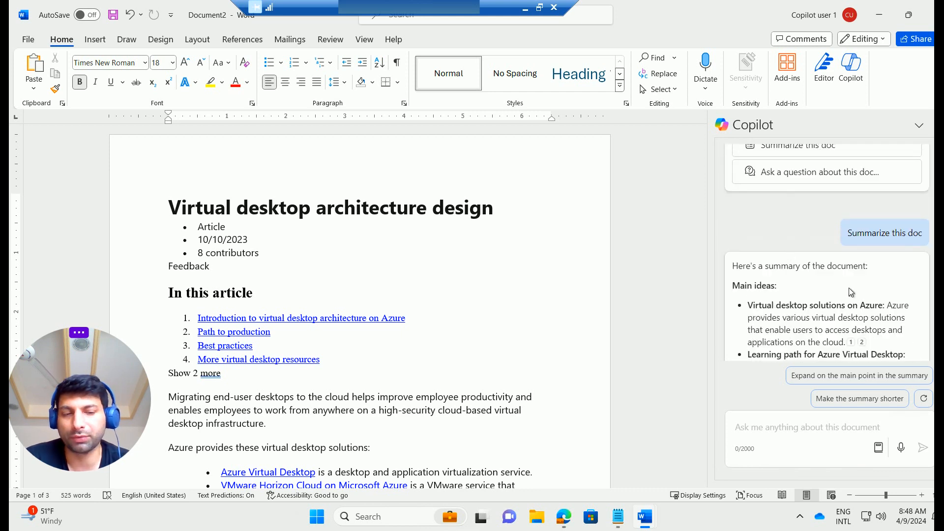
{"action": "scroll", "coordinate": [804, 306], "scroll_direction": "down", "scroll_amount": 1}
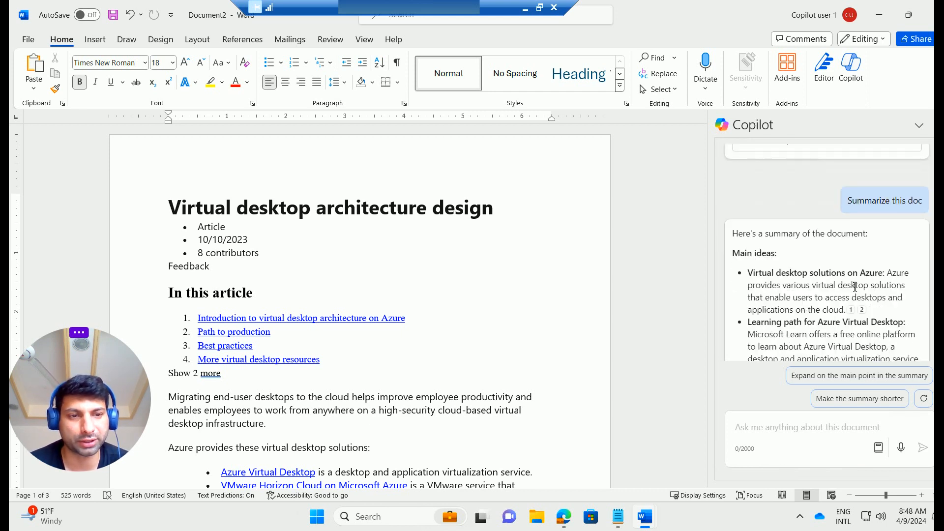
{"action": "scroll", "coordinate": [873, 288], "scroll_direction": "down", "scroll_amount": 1}
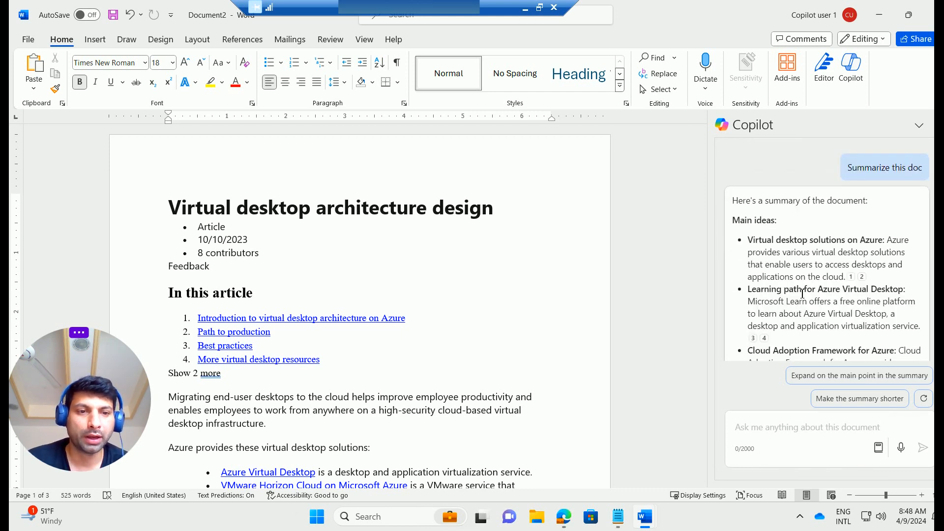
{"action": "scroll", "coordinate": [898, 303], "scroll_direction": "down", "scroll_amount": 4}
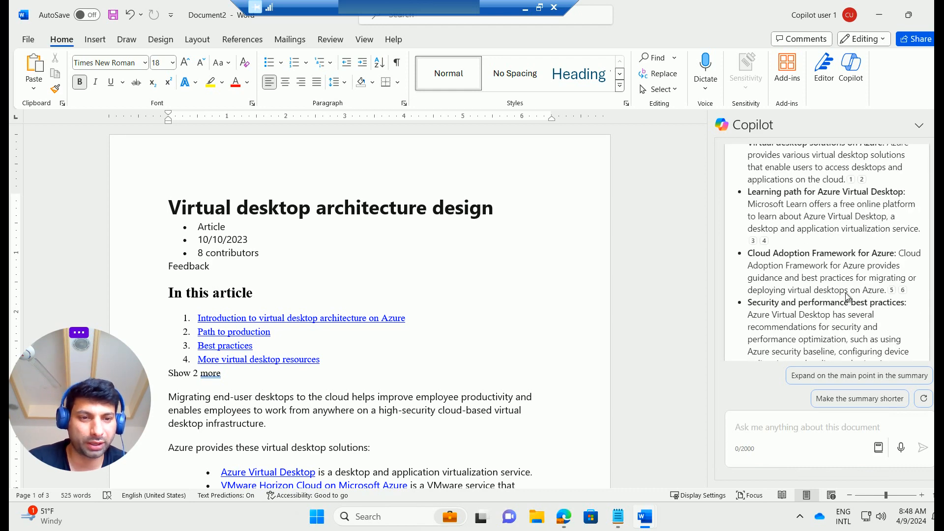
{"action": "scroll", "coordinate": [823, 298], "scroll_direction": "down", "scroll_amount": 1}
Ask Copilot to "summerize this document in 3 sentnce" and select the text of its reply
{"action": "left_click", "coordinate": [810, 438]}
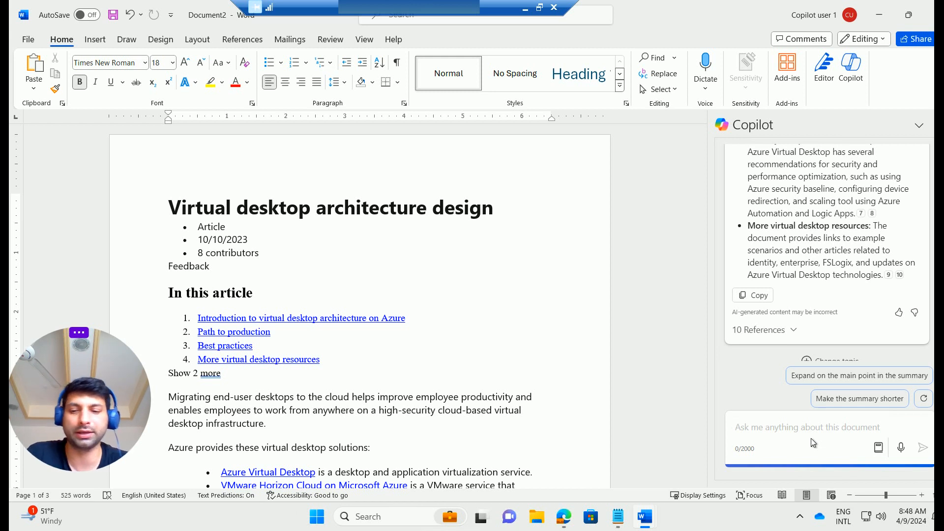
{"action": "type", "text": "summer"}
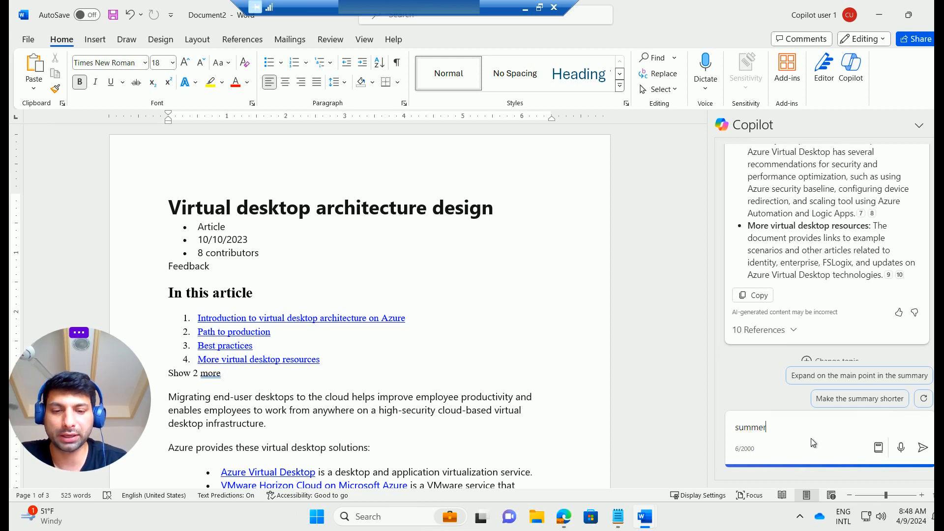
{"action": "type", "text": "ize this"}
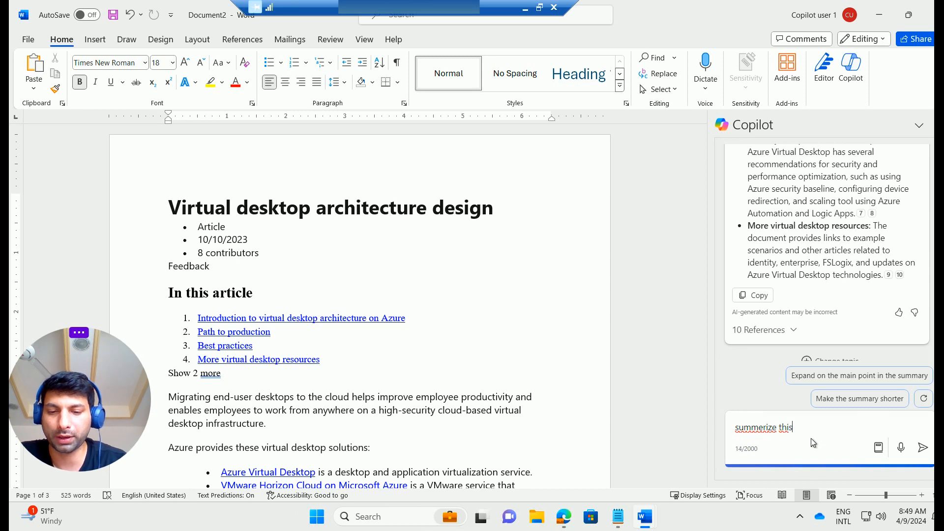
{"action": "type", "text": " document in 3 "}
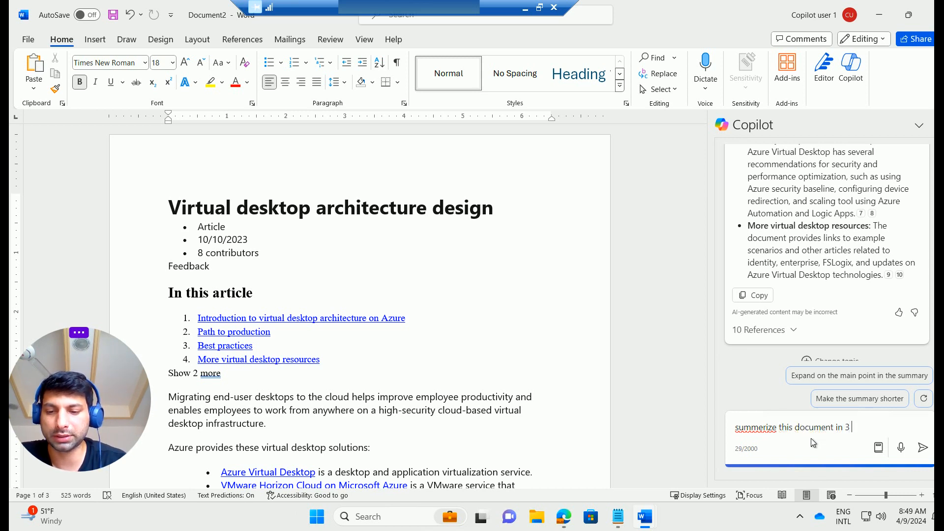
{"action": "type", "text": "sentnce"}
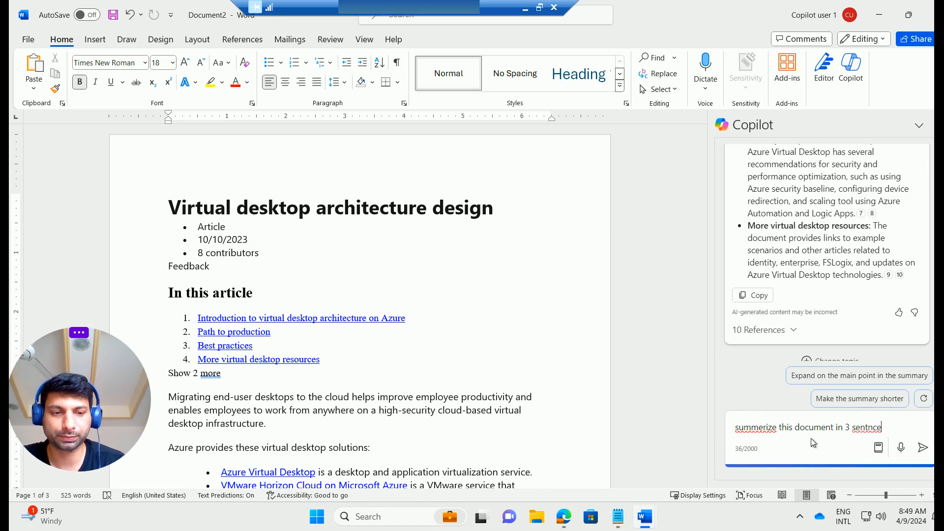
{"action": "key", "text": "Return"}
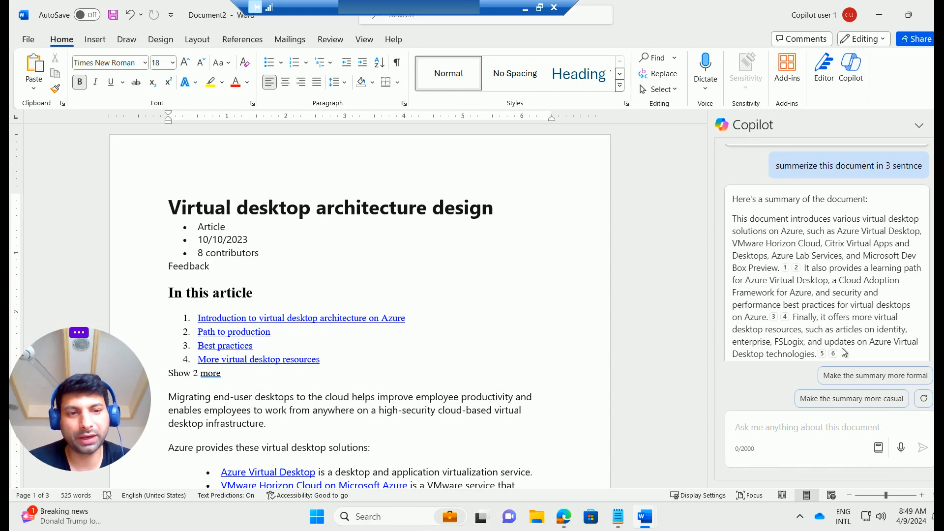
{"action": "left_click_drag", "start_coordinate": [842, 354], "coordinate": [774, 165]}
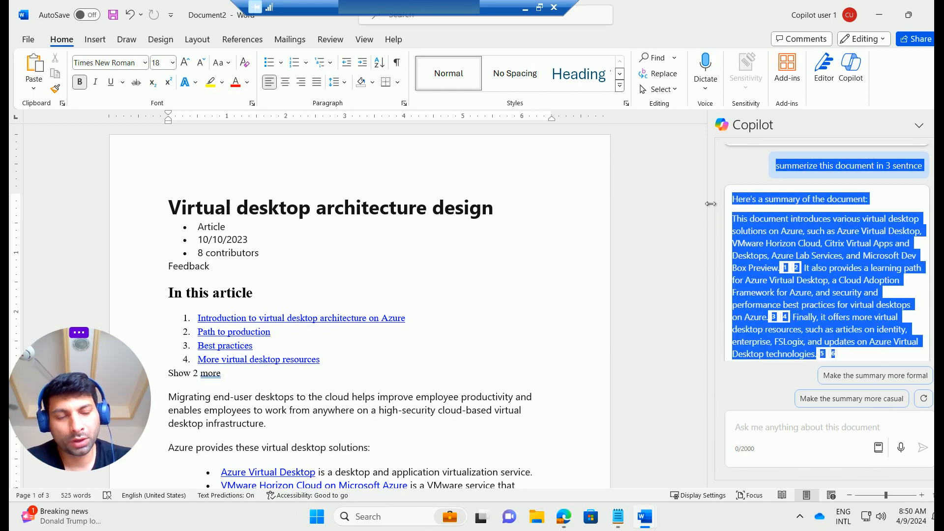
Look through the article for a topic and ask Copilot "what is fslogix"
{"action": "left_click", "coordinate": [769, 427]}
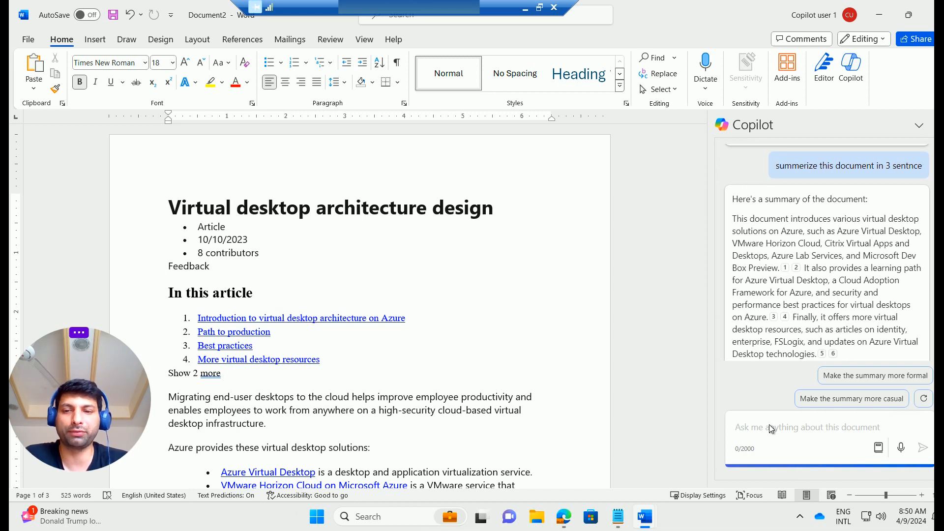
{"action": "scroll", "coordinate": [498, 383], "scroll_direction": "down", "scroll_amount": 5}
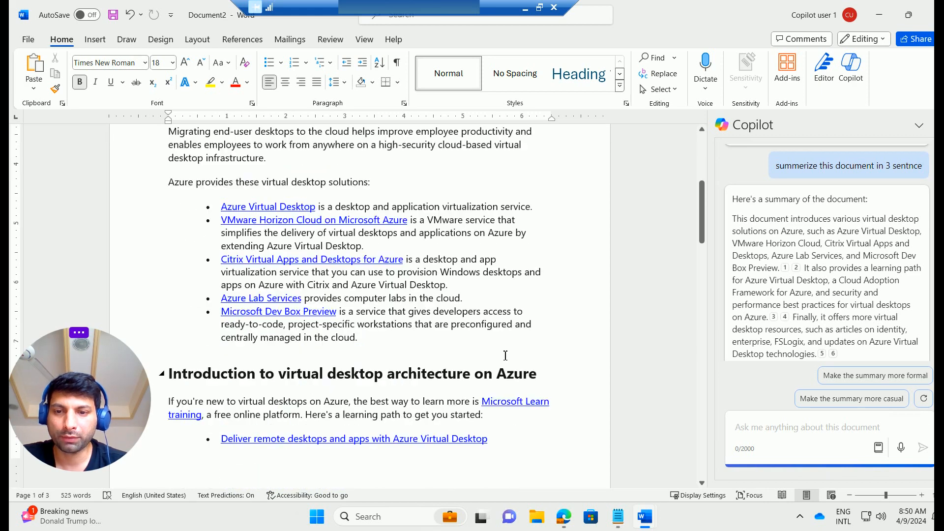
{"action": "scroll", "coordinate": [505, 355], "scroll_direction": "down", "scroll_amount": 10}
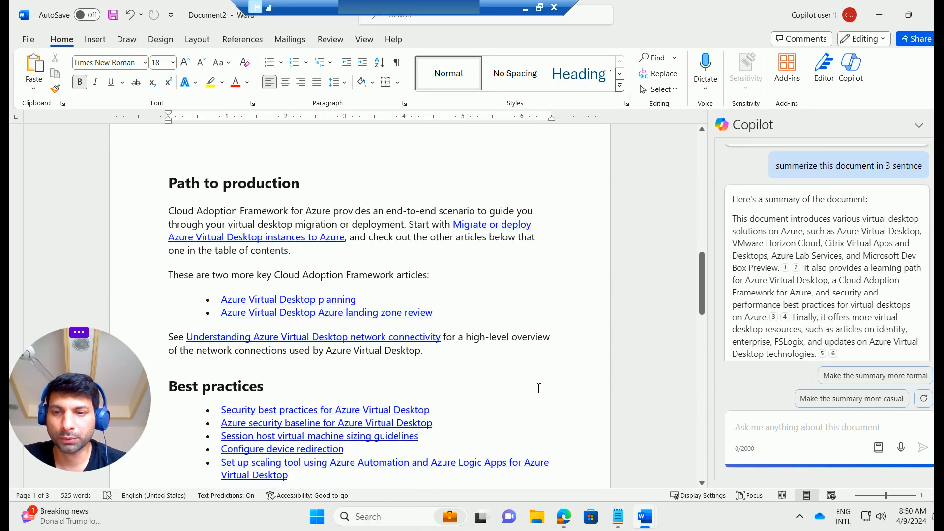
{"action": "scroll", "coordinate": [539, 388], "scroll_direction": "down", "scroll_amount": 1}
{"action": "type", "text": "what o"}
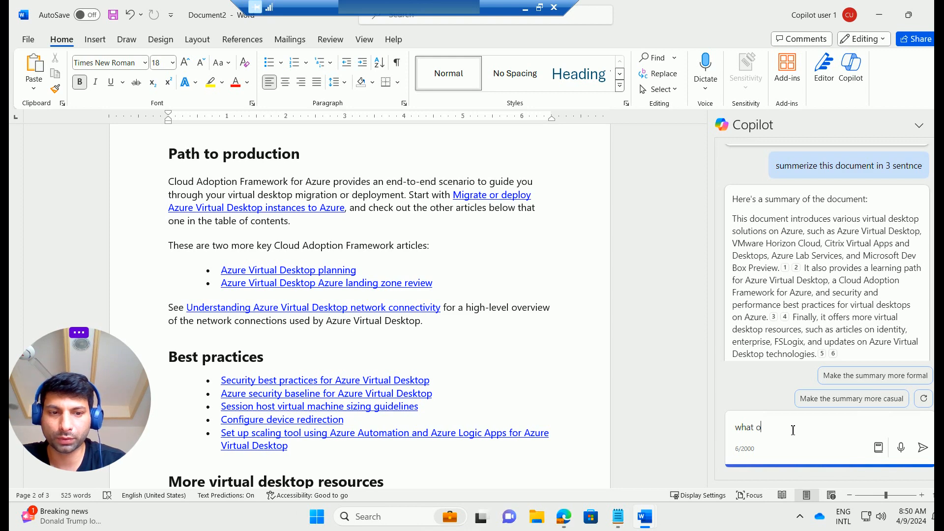
{"action": "key", "text": "BackSpace"}
{"action": "type", "text": "is fslo"}
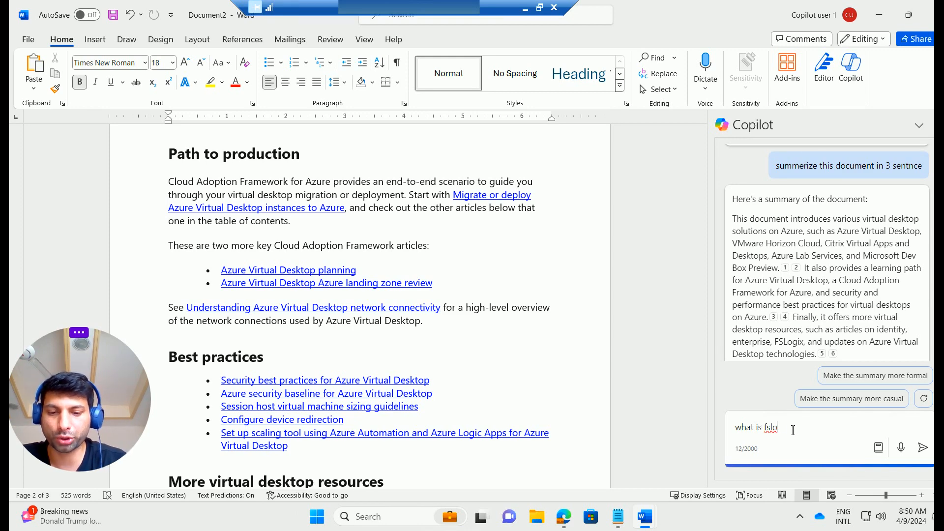
{"action": "type", "text": "gix"}
{"action": "key", "text": "Return"}
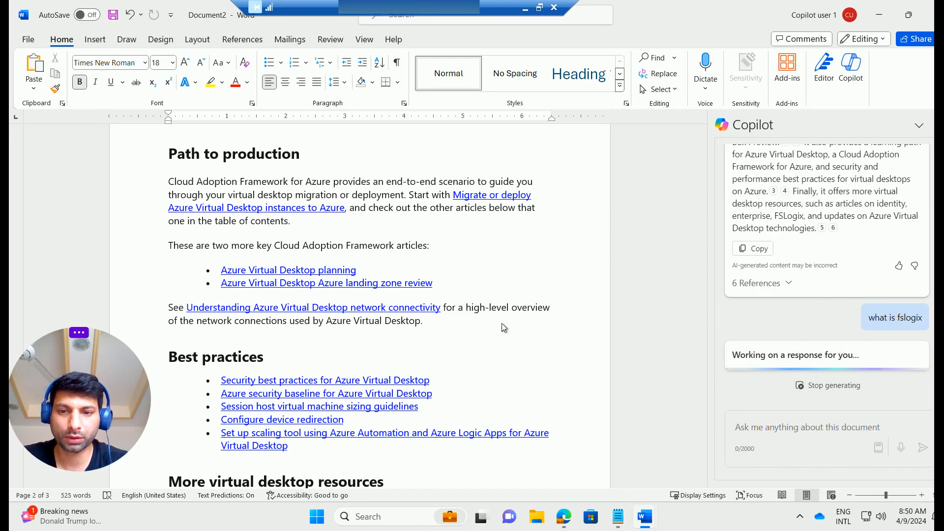
Find the FSLogix section in the document and compare it with Copilot's answer, selecting the answer text
{"action": "scroll", "coordinate": [289, 277], "scroll_direction": "down", "scroll_amount": 8}
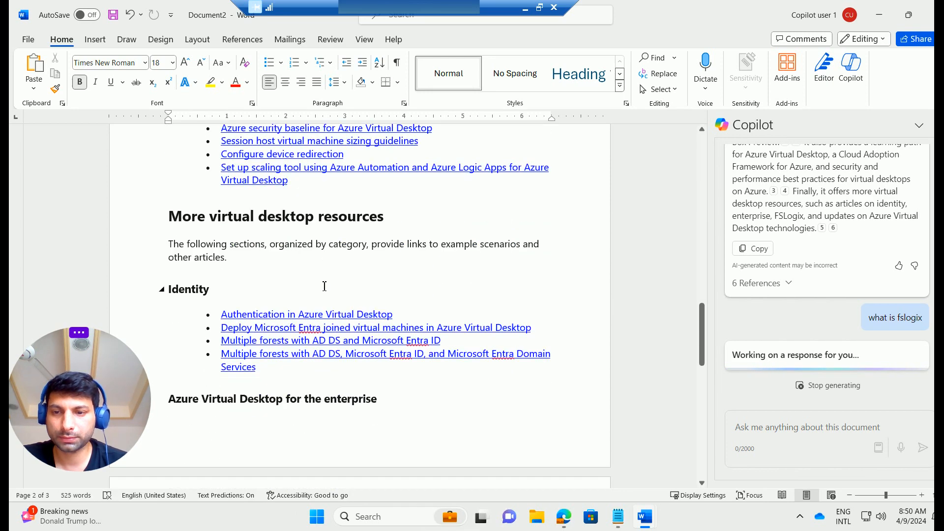
{"action": "scroll", "coordinate": [391, 301], "scroll_direction": "down", "scroll_amount": 4}
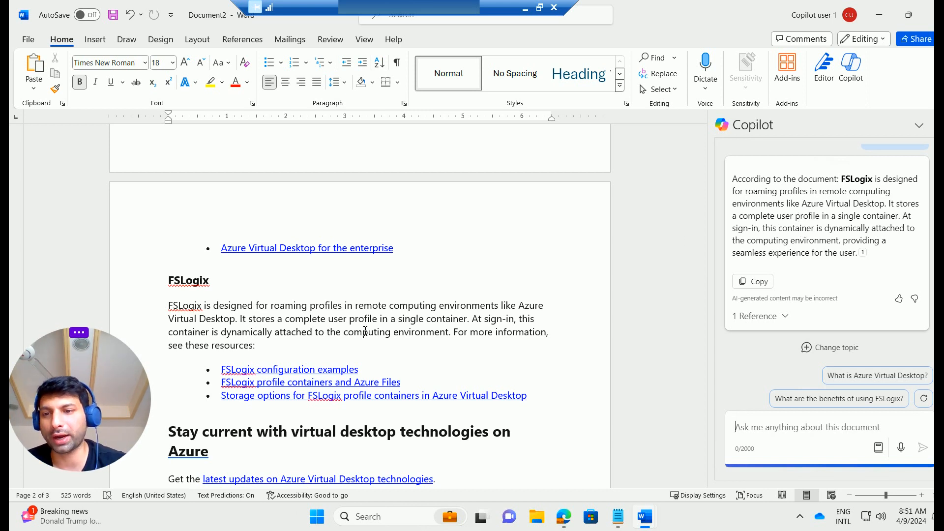
{"action": "left_click_drag", "start_coordinate": [872, 251], "coordinate": [704, 184]}
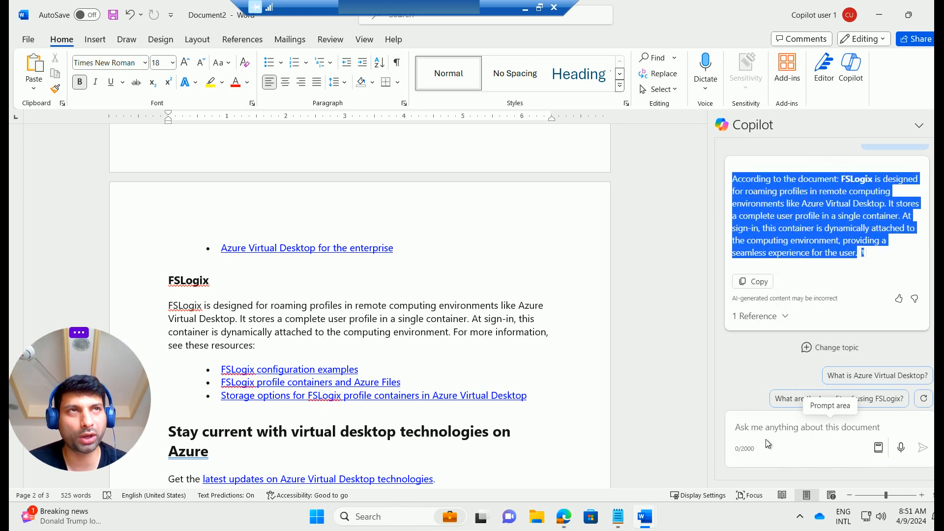